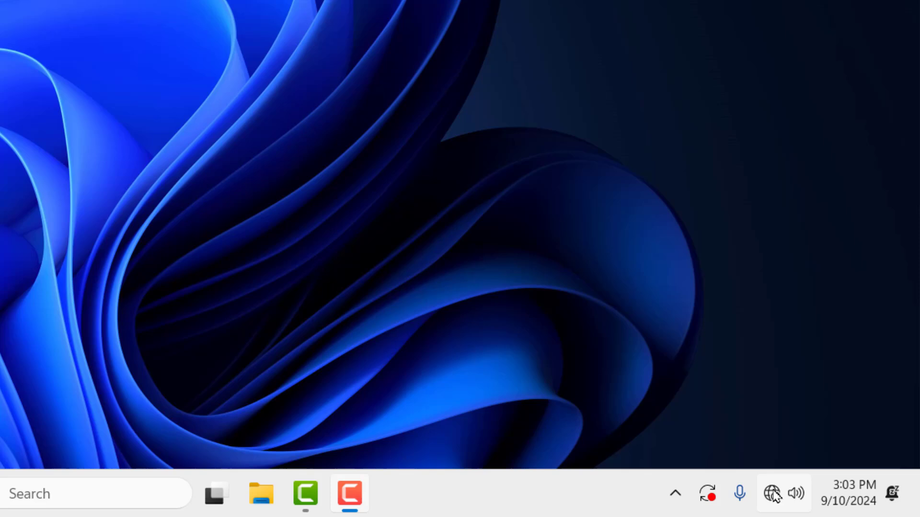
- Check Quick Settings for a Wi-Fi toggle, then open Settings at the Network & internet page
left_click(832, 502)
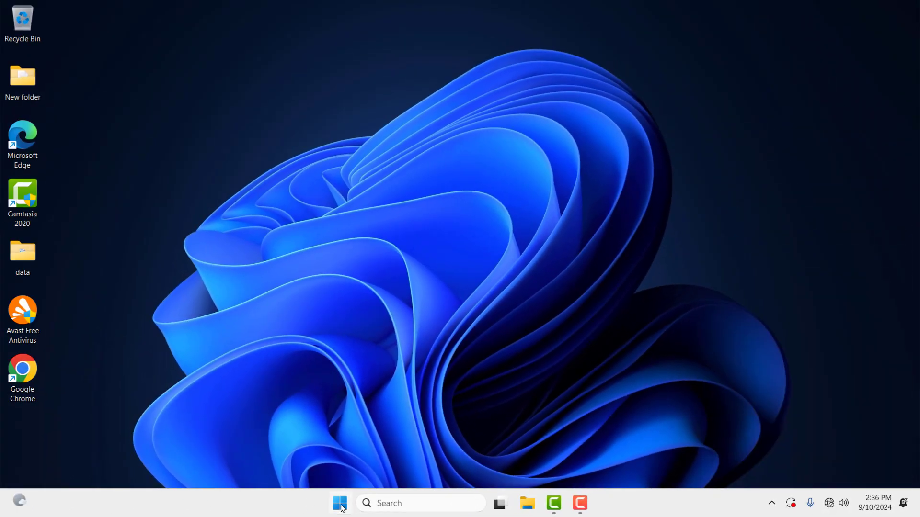
left_click(341, 504)
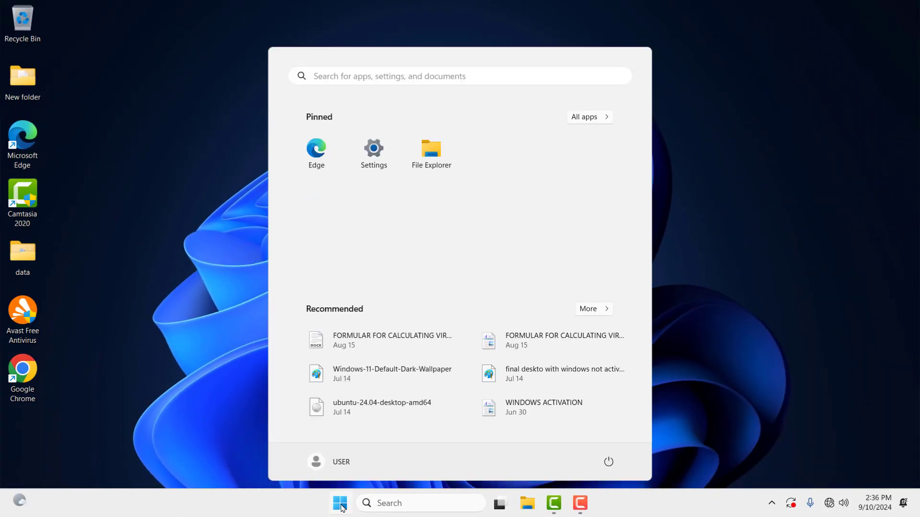
left_click(375, 148)
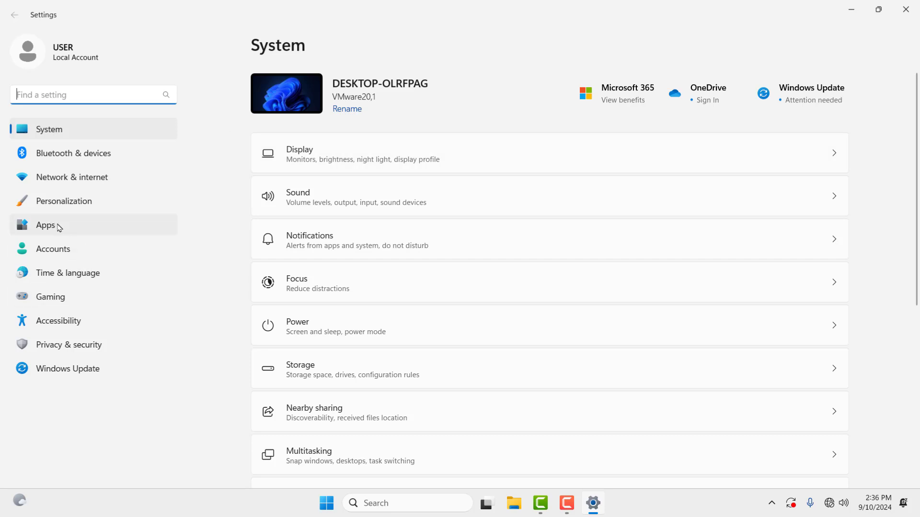
left_click(57, 178)
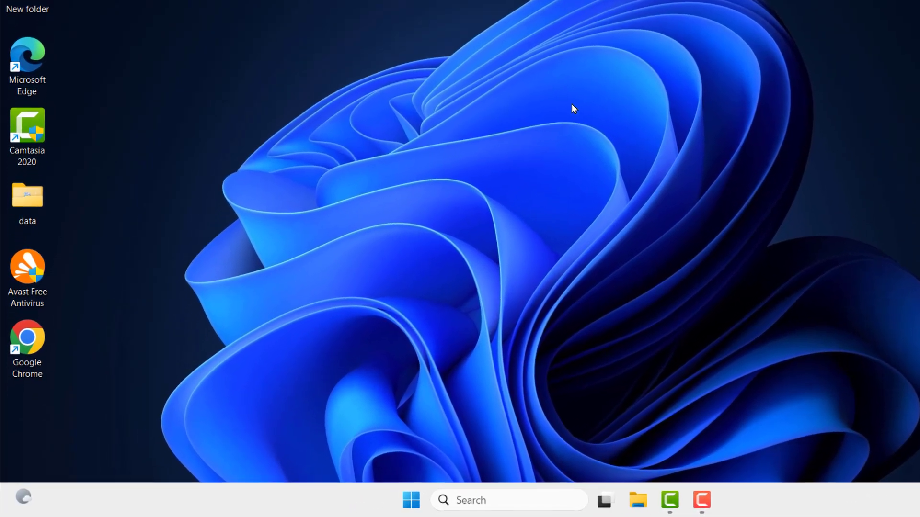
- Open Device Manager from the Start right-click menu and expand Network adapters
right_click(412, 499)
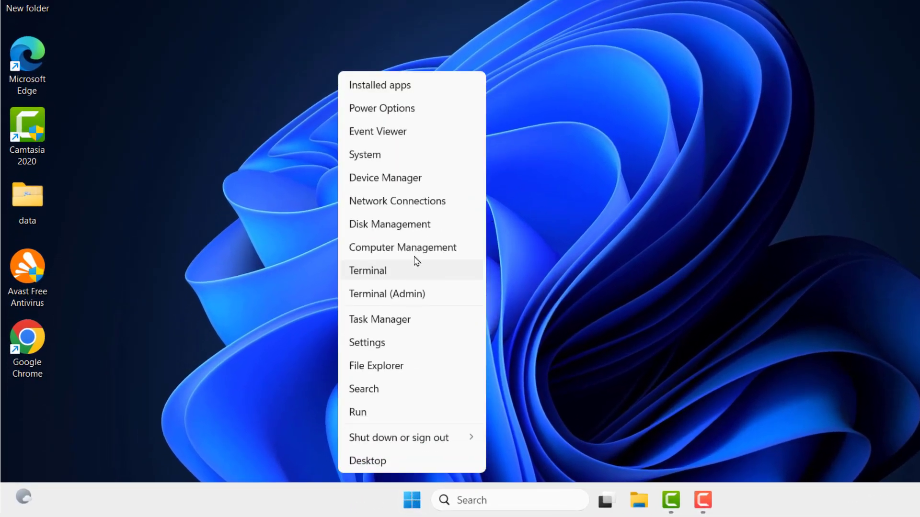
left_click(389, 185)
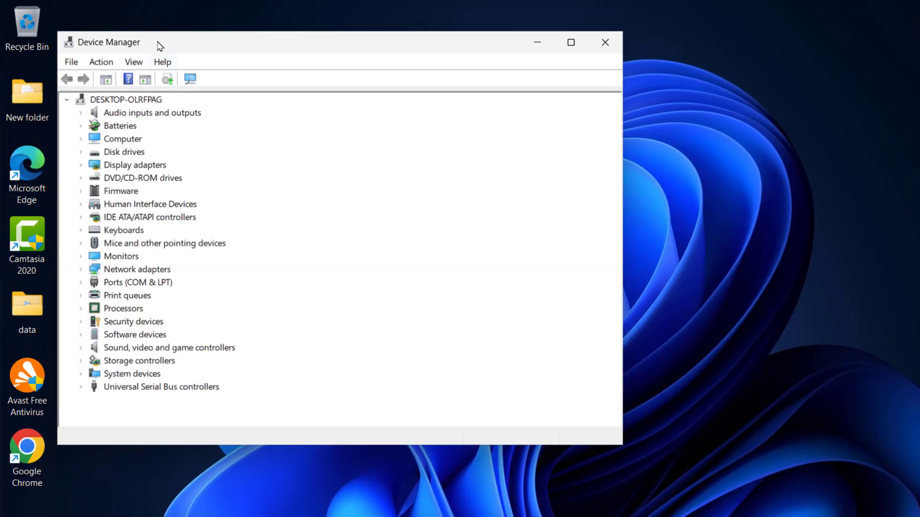
left_click(82, 270)
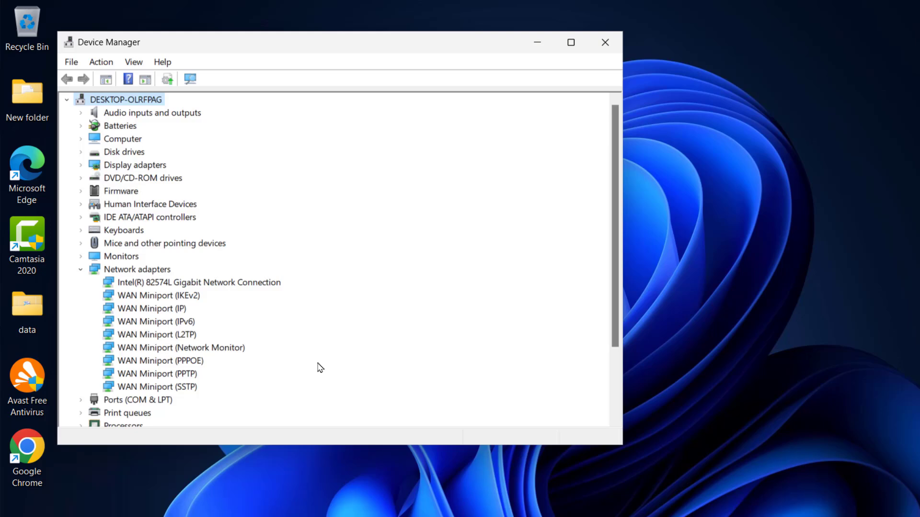
- Turn on Show hidden devices and run Scan for hardware changes
left_click(135, 63)
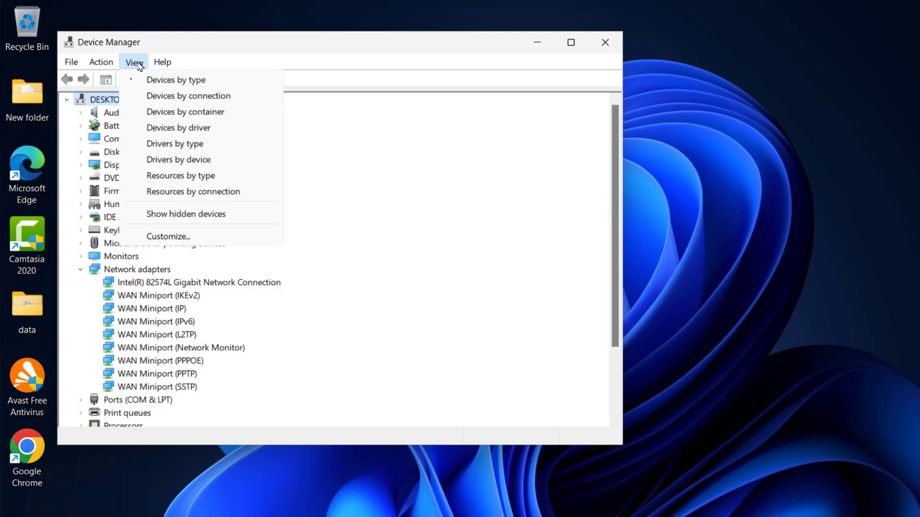
left_click(179, 214)
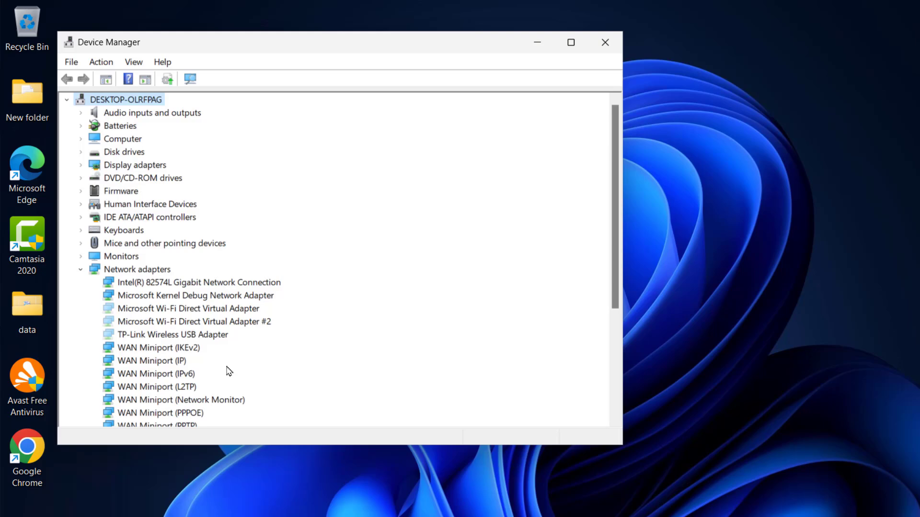
left_click(100, 63)
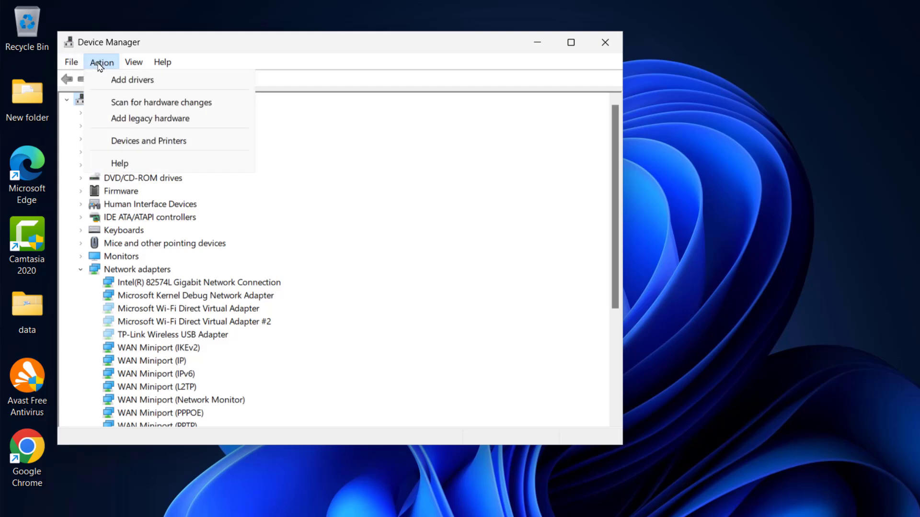
left_click(145, 104)
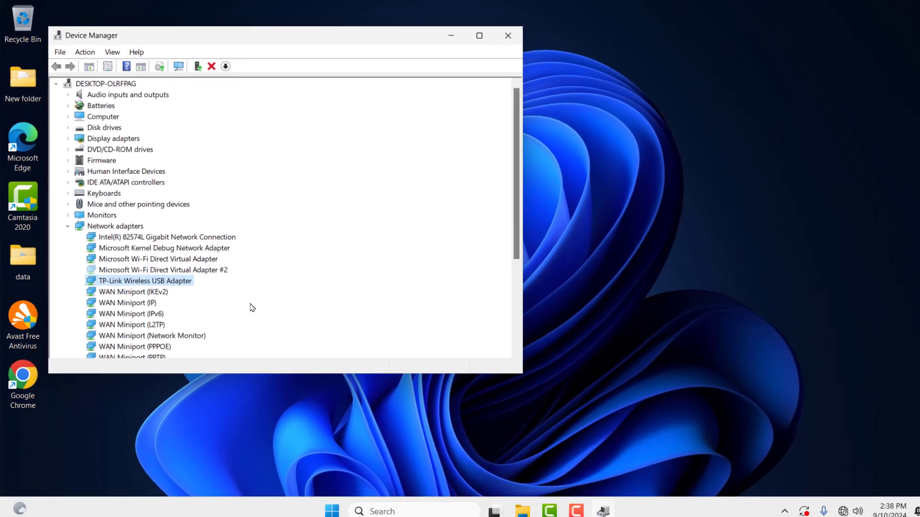
left_click(829, 504)
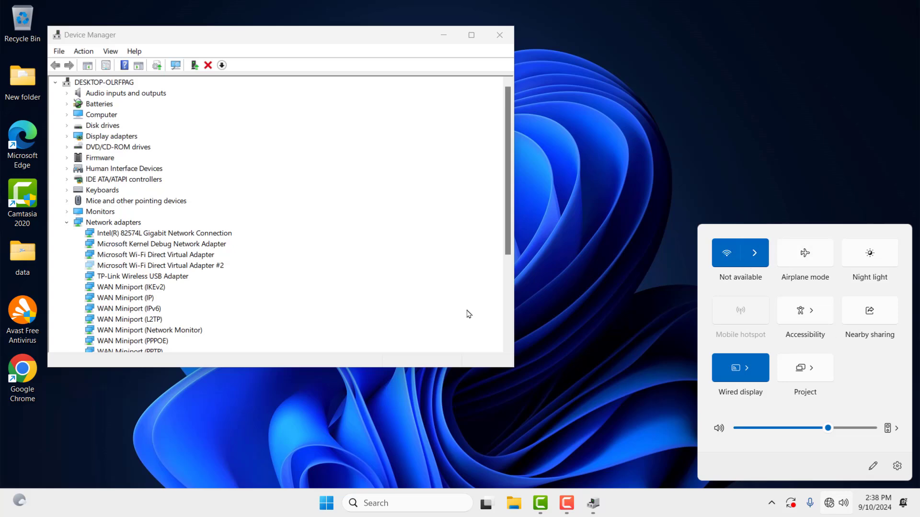
left_click(573, 316)
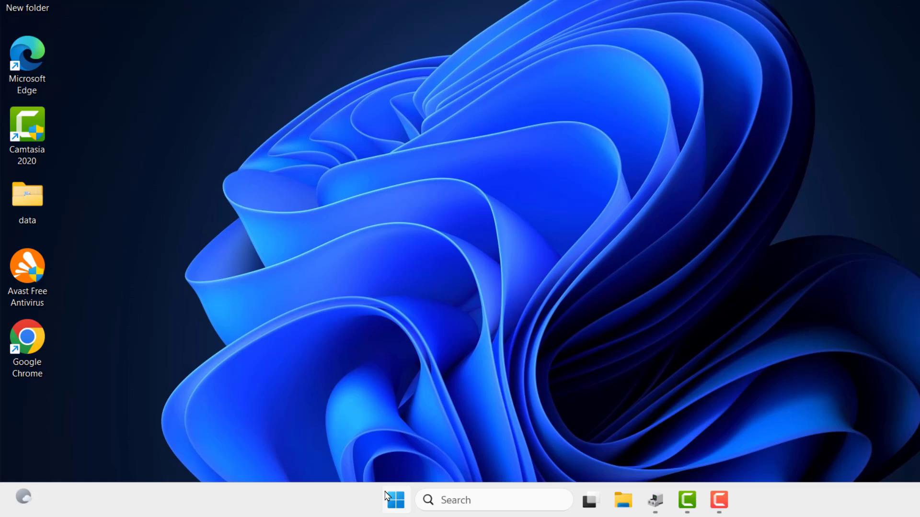
- Reopen Device Manager, expand Network adapters, and select the TP-Link Wireless USB Adapter
right_click(327, 503)
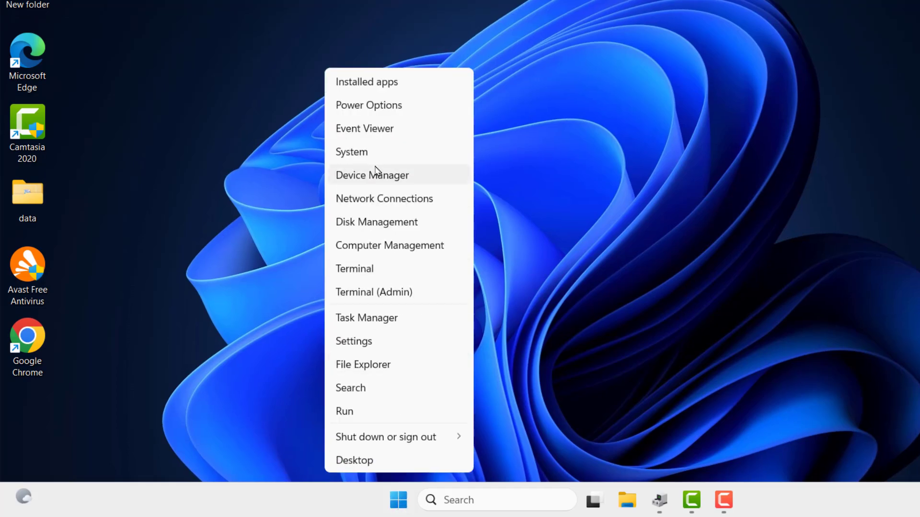
left_click(379, 175)
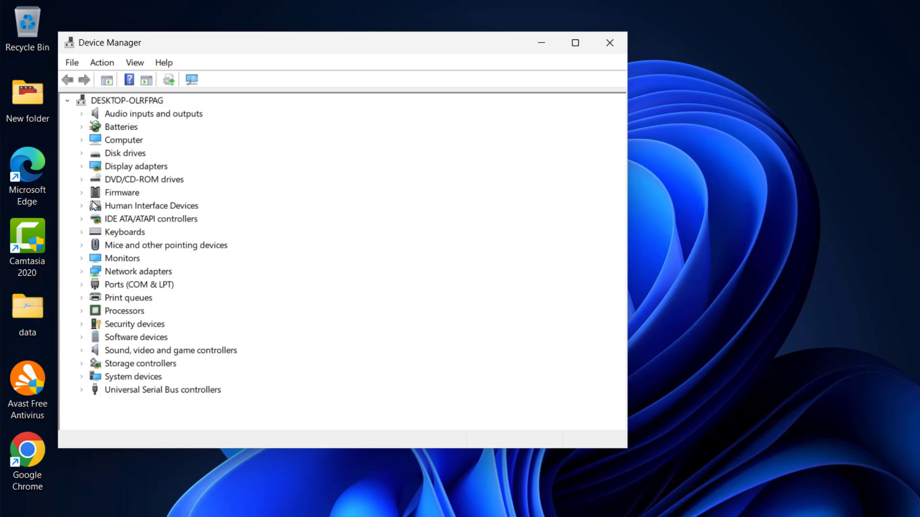
double_click(119, 273)
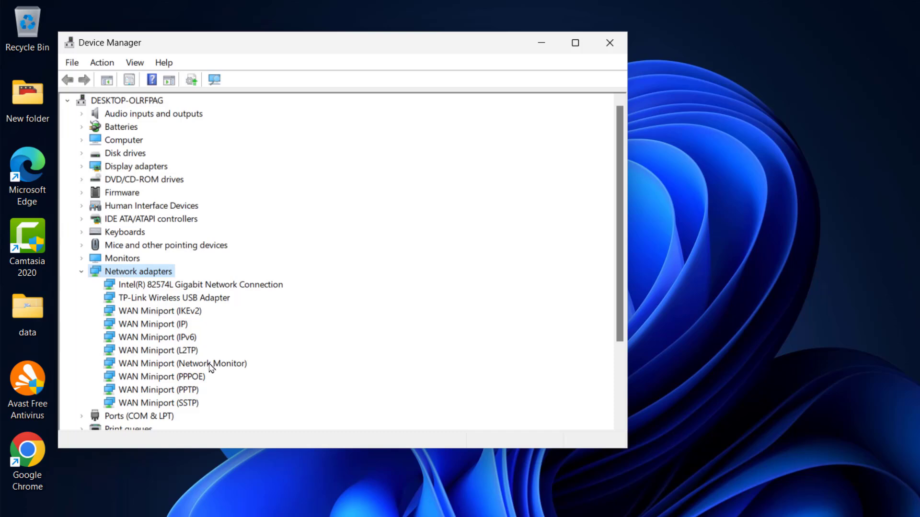
left_click(171, 299)
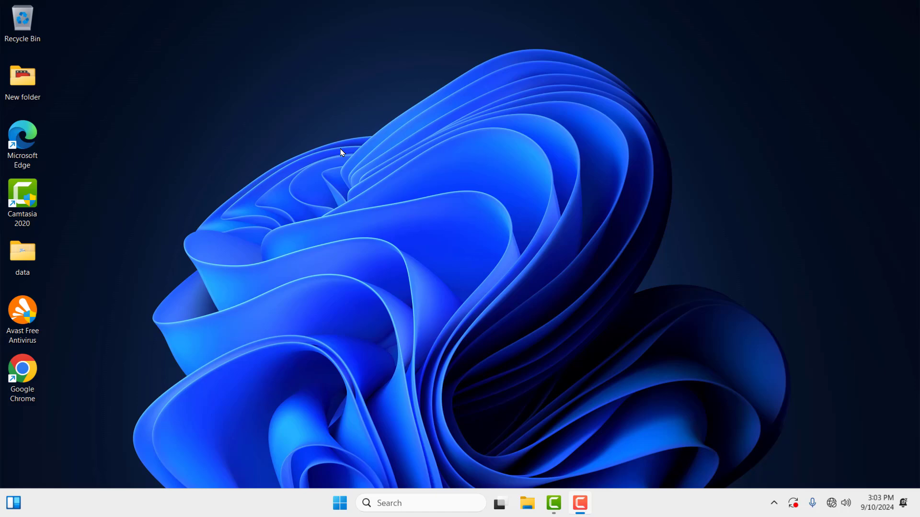
- Disable the TP-Link Wireless USB Adapter, confirming with Yes, then enable it again
left_click(833, 504)
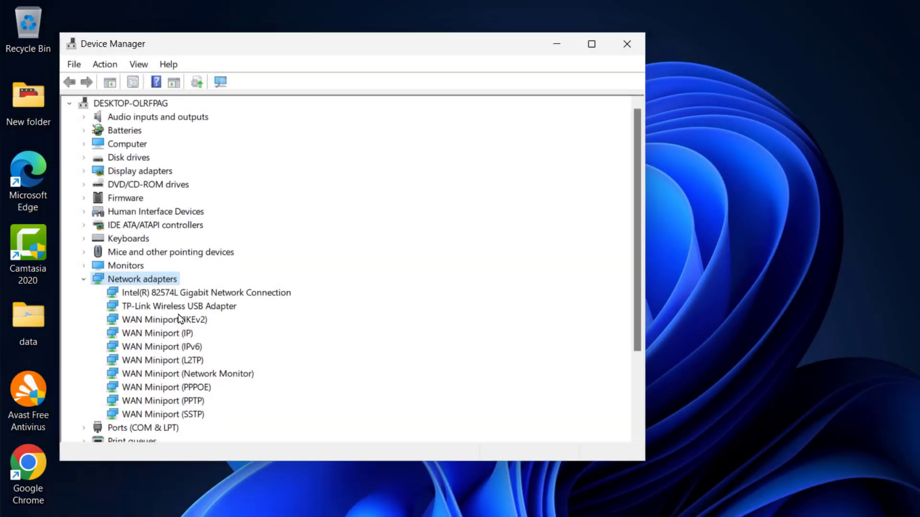
left_click(174, 308)
right_click(174, 308)
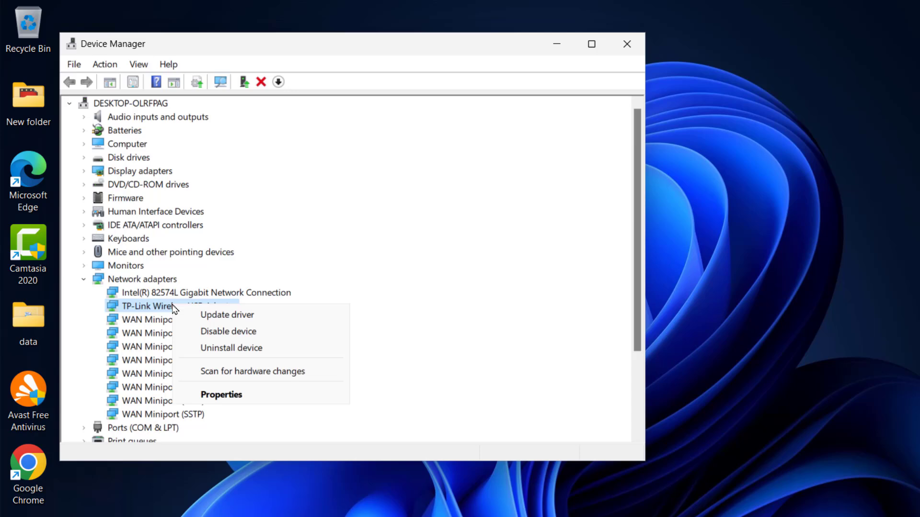
left_click(232, 334)
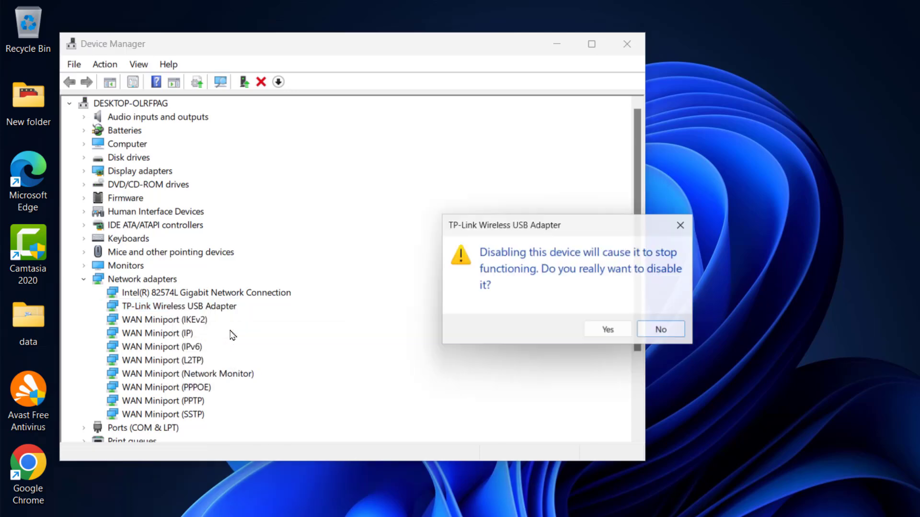
left_click(612, 336)
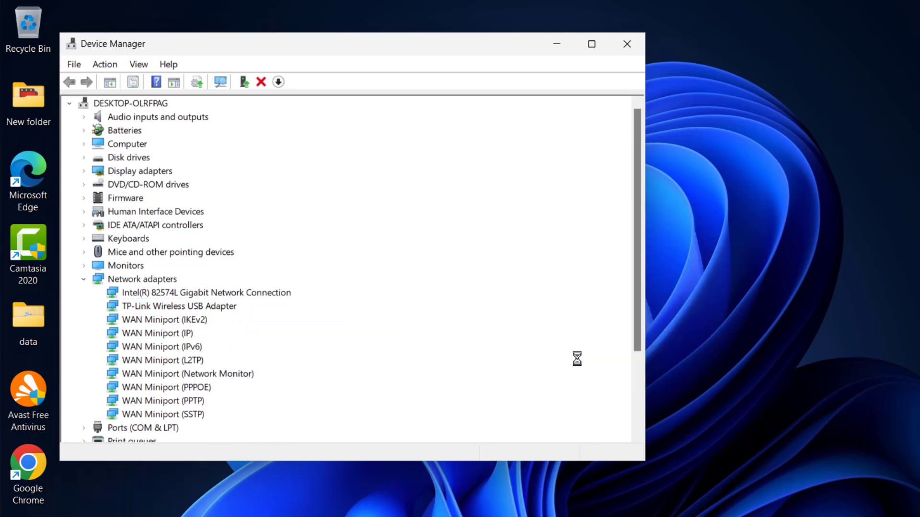
right_click(158, 310)
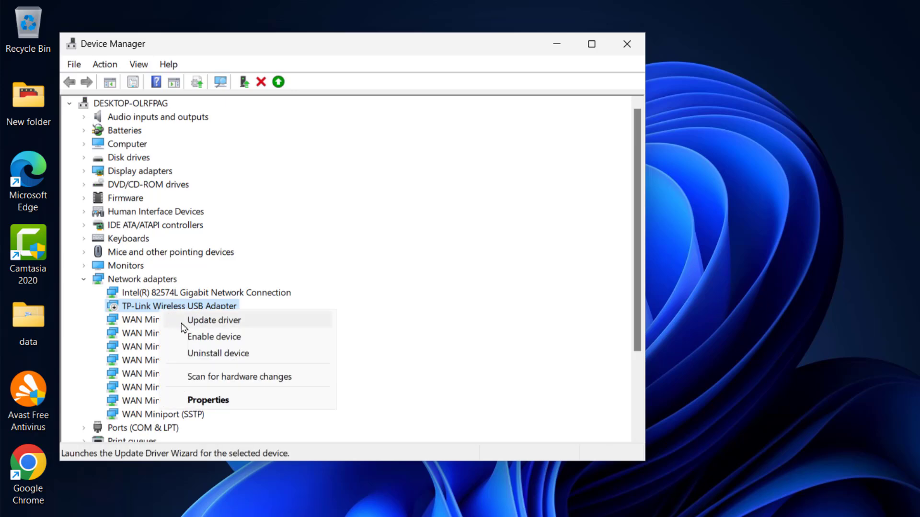
left_click(213, 338)
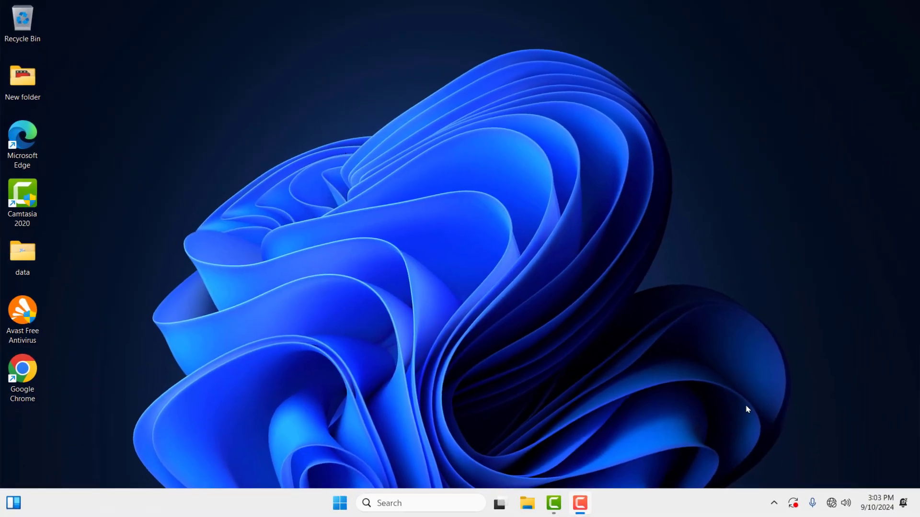
- Check Quick Settings, then search 'services' and open the Services console
left_click(832, 504)
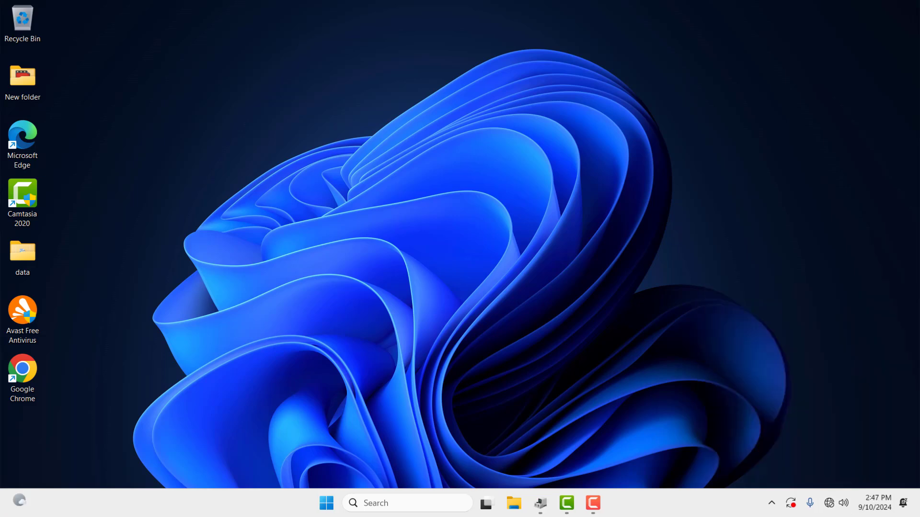
left_click(384, 504)
type("ser")
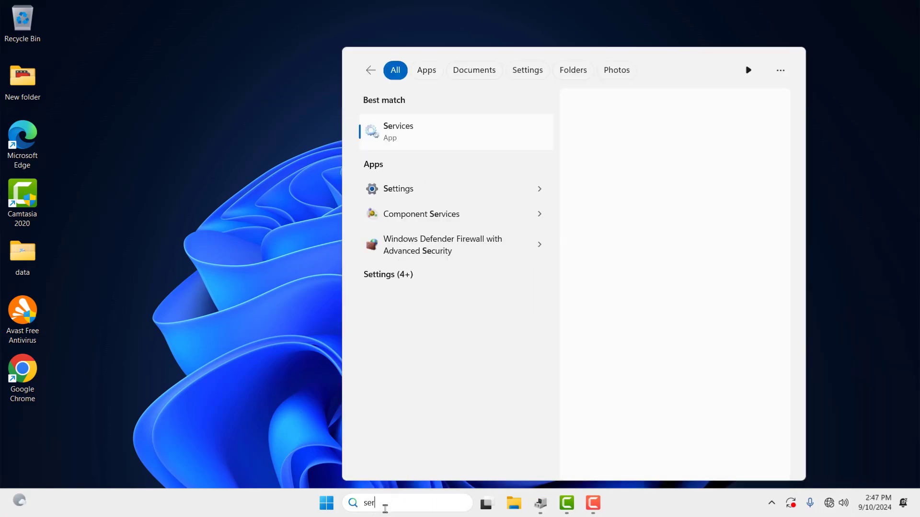
type("vices")
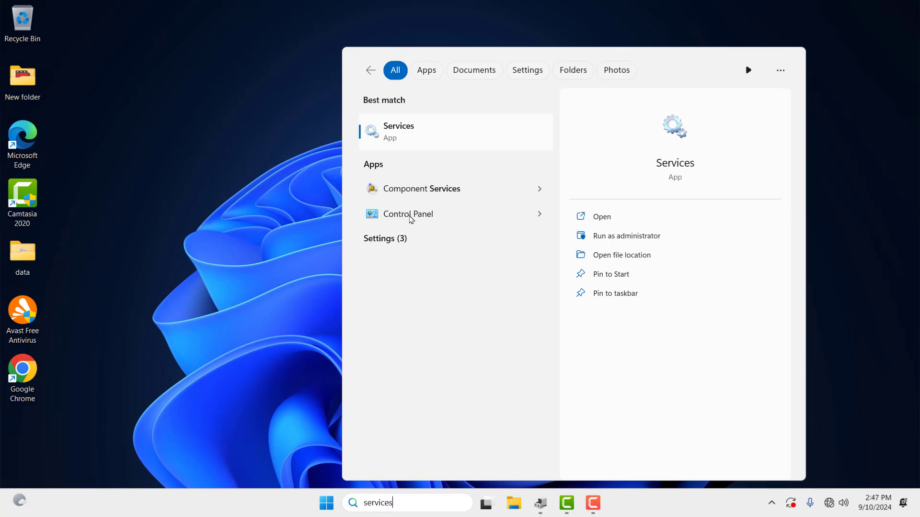
left_click(437, 134)
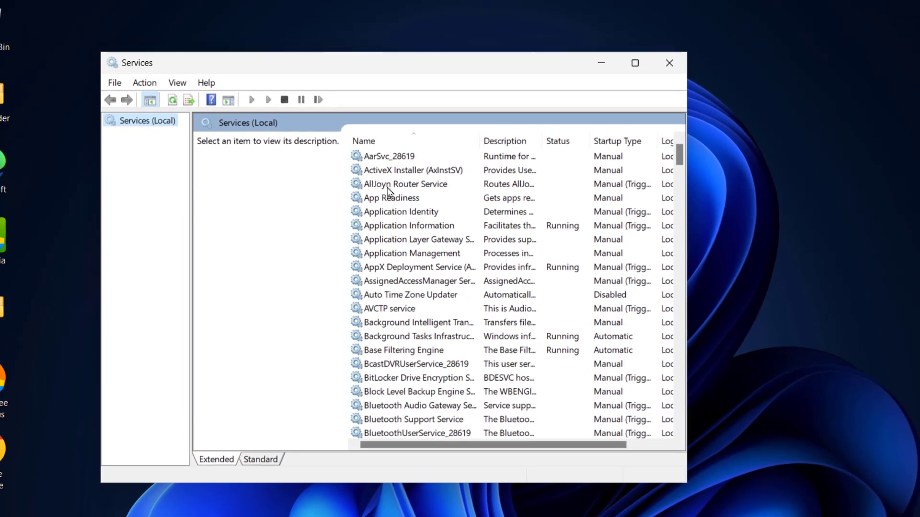
- Select the WLAN AutoConfig service in the services list
left_click(353, 150)
key("w")
key("Down")
key("Down")
key("Down")
key("Down")
key("Down")
key("Down")
key("Down")
key("Down")
key("Down")
key("Down")
key("Down")
key("Down")
key("Down")
key("Down")
key("Down")
key("Down")
key("Down")
key("Down")
key("Down")
key("Down")
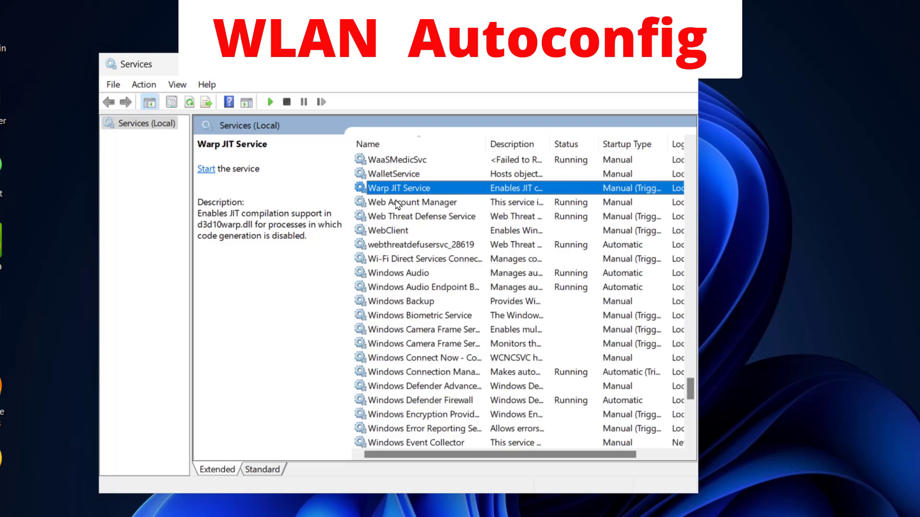
key("Down")
key("Down")
key("Down")
key("Down")
key("Down")
key("Down")
key("Down")
key("Down")
key("Down")
key("Down")
key("Down")
key("Down")
key("Down")
key("Down")
key("Down")
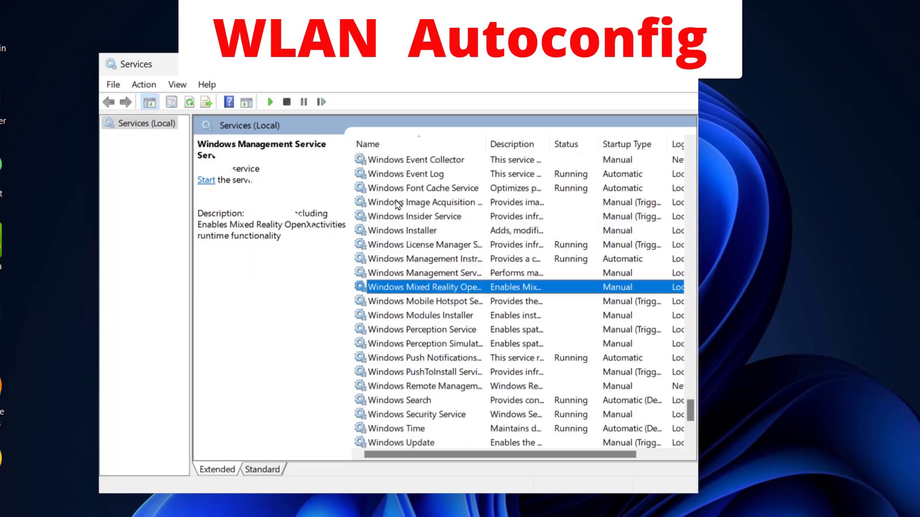
key("Down")
key("Down")
key("Down")
key("Down")
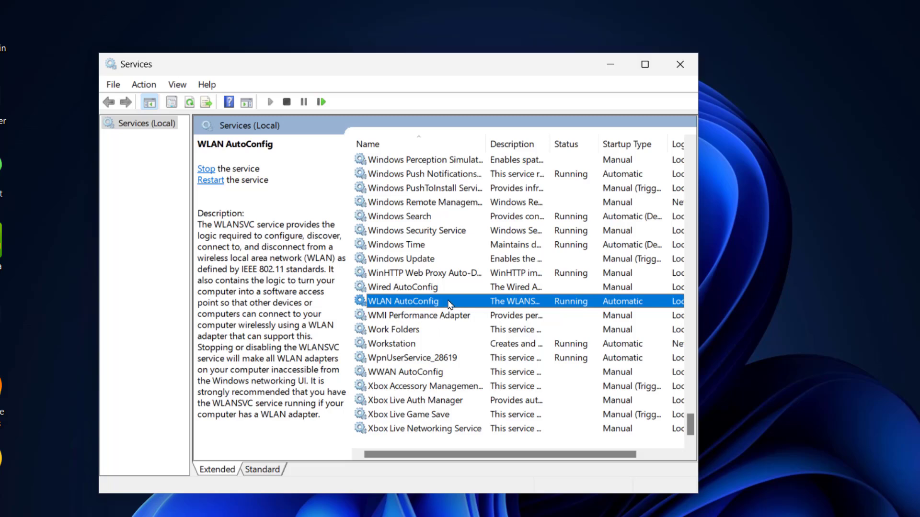
- Stop and restart WLAN AutoConfig in its properties, keeping startup type Automatic, and apply
double_click(448, 302)
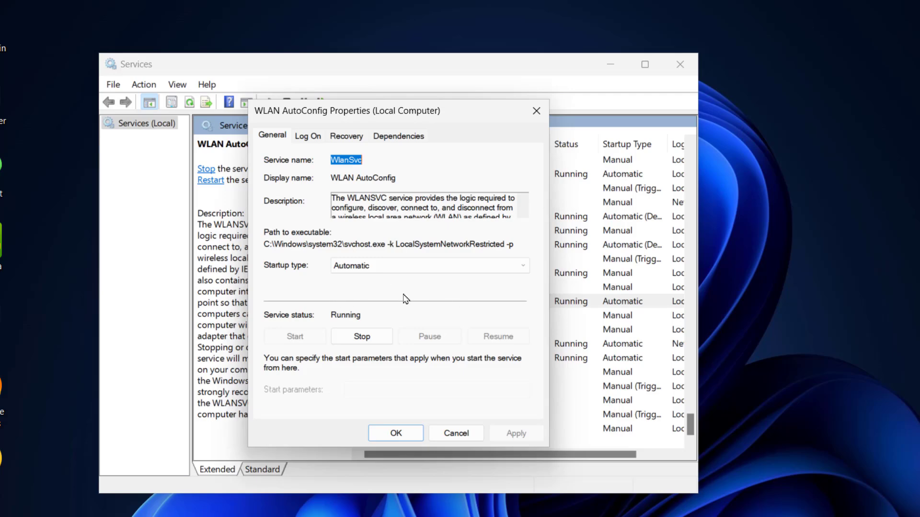
left_click(439, 268)
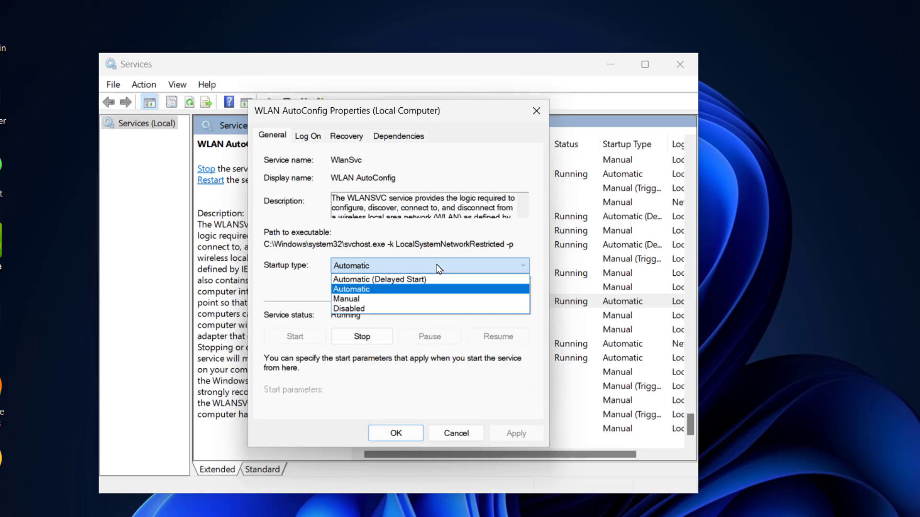
left_click(346, 289)
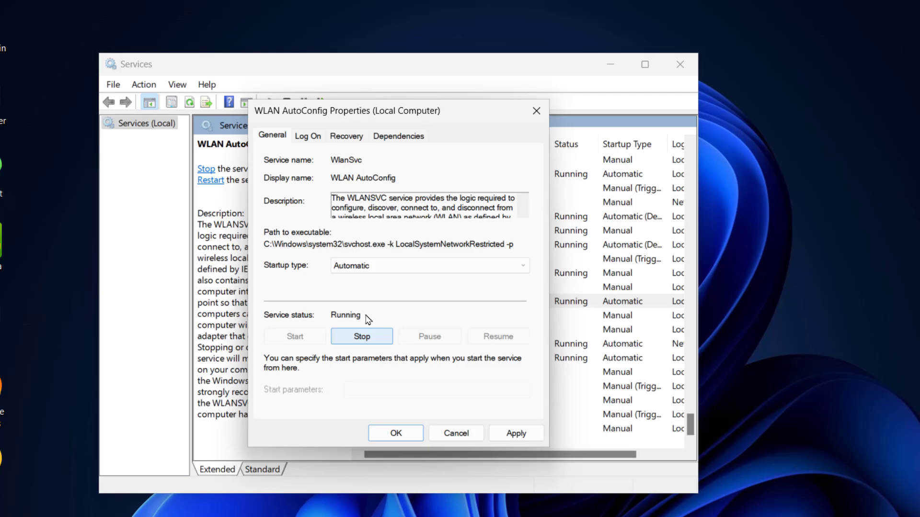
left_click(375, 336)
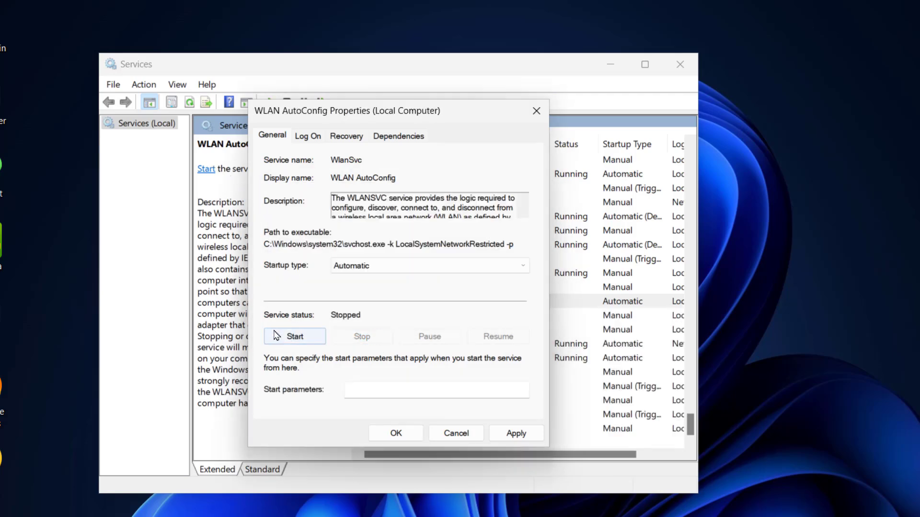
left_click(290, 337)
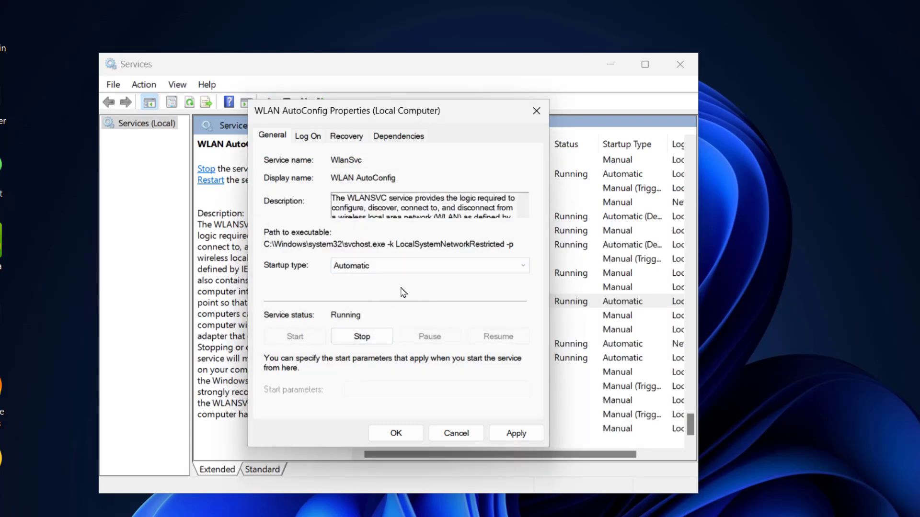
left_click(513, 434)
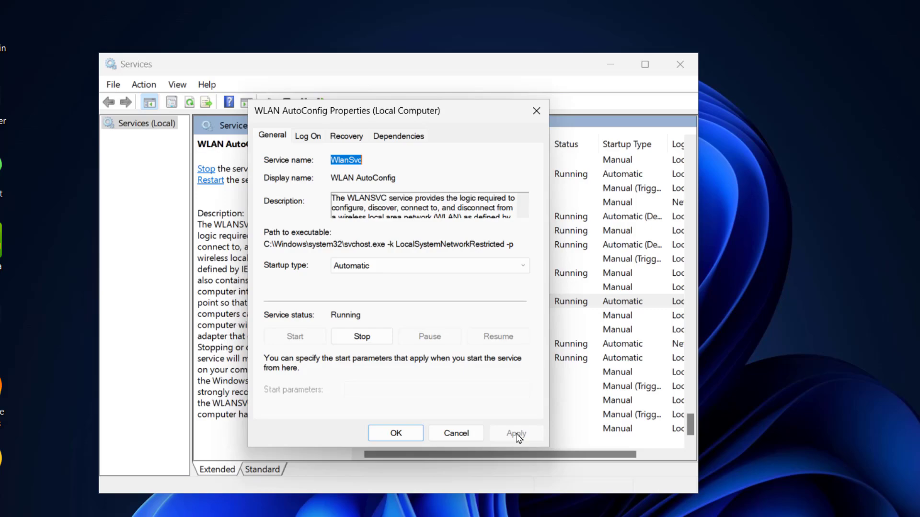
left_click(398, 434)
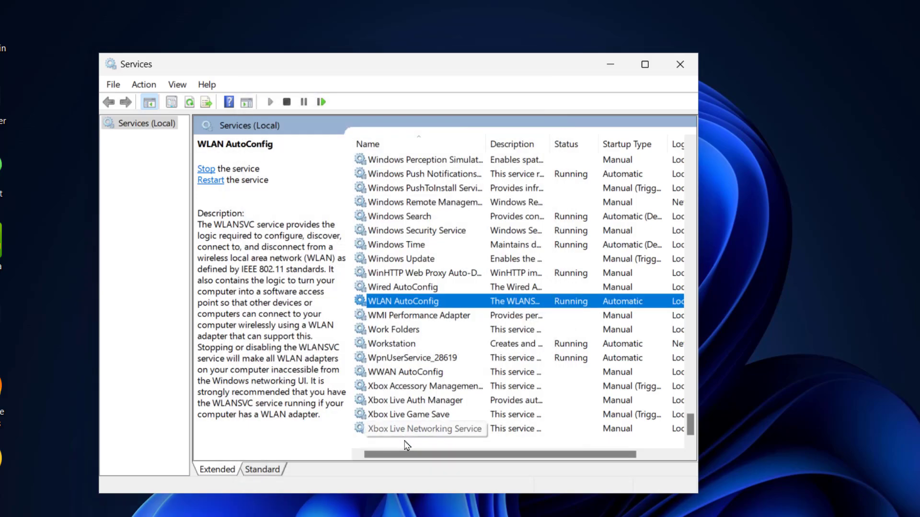
- Close the Services console window
left_click(679, 64)
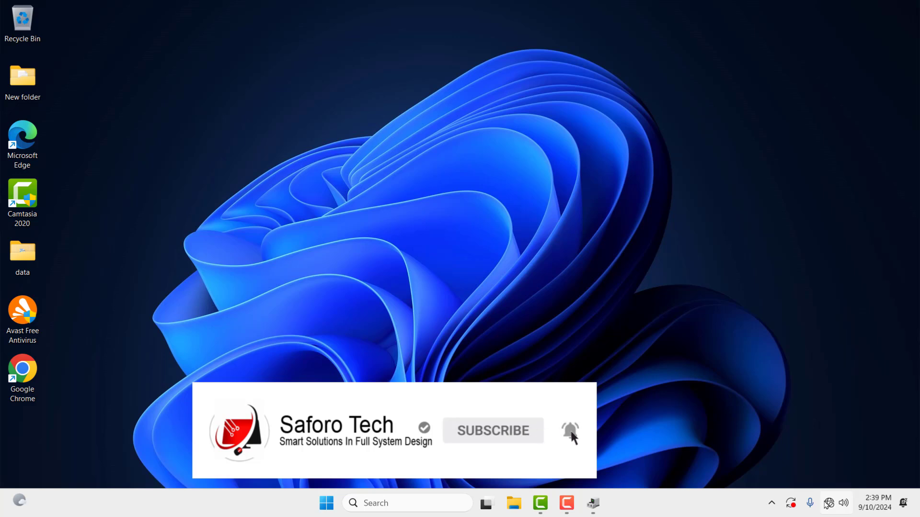
- Open Quick Settings to confirm a Wi-Fi tile now appears
left_click(836, 503)
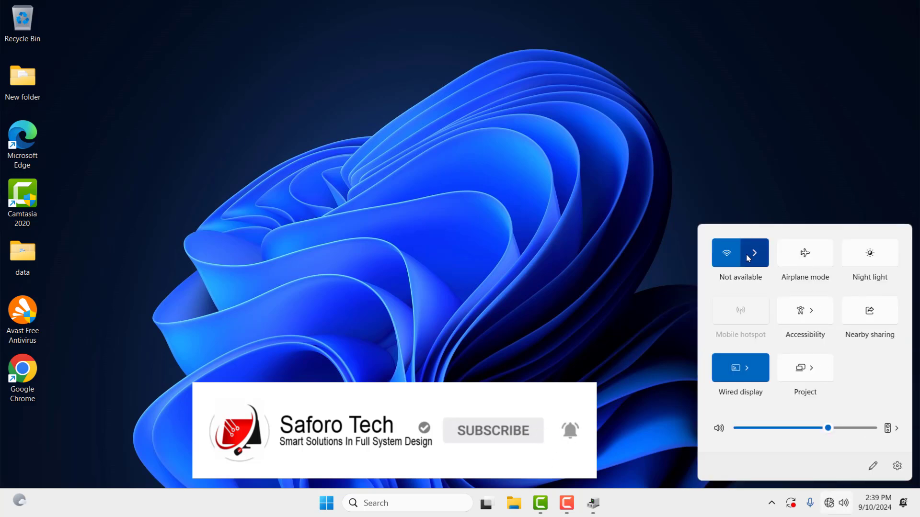